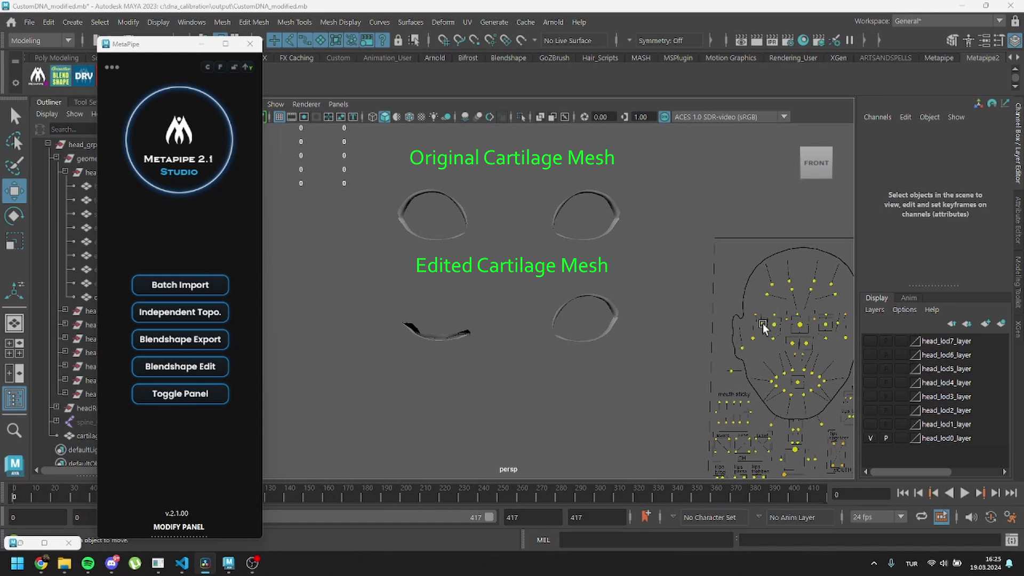
- Marquee-select the edited cartilage meshes and apply them with Blendshape Edit
left_click_drag(764, 328, 766, 360)
left_click_drag(503, 306, 390, 362)
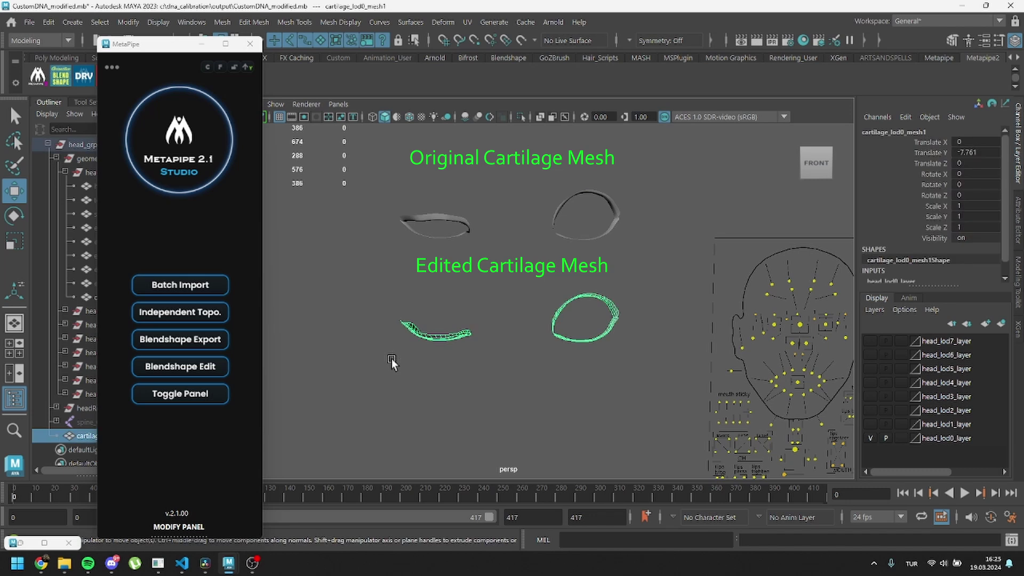
left_click(180, 366)
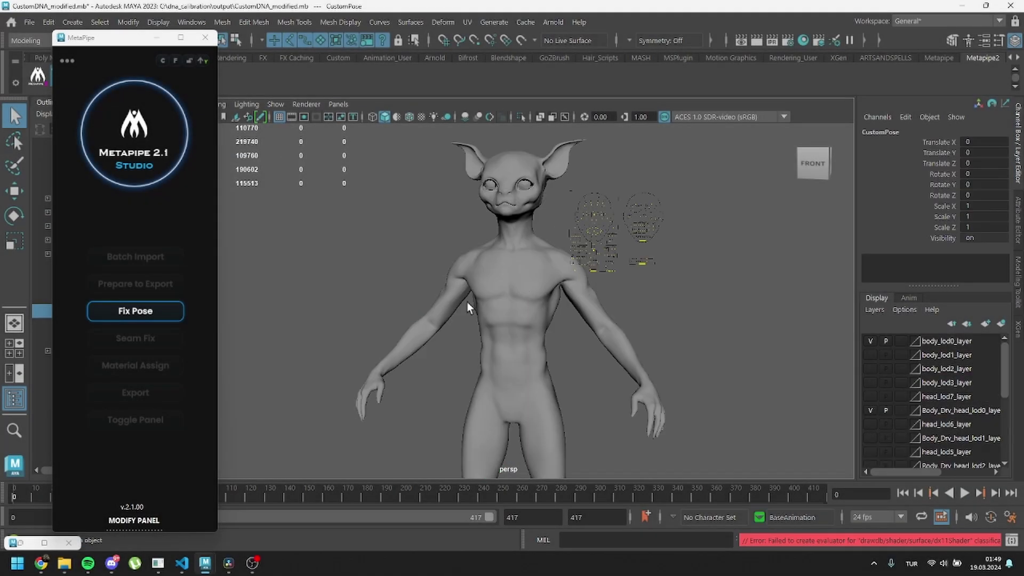
- Frame the whole creature body, then run Fix Pose with the Arms/Legs option
mouse_move(495, 319)
left_mouse_down("alt")
mouse_move(525, 338)
mouse_move(491, 336)
mouse_move(489, 362)
mouse_move(544, 320)
left_mouse_up("alt")
right_click_drag(544, 320, 472, 296, "alt")
middle_click_drag(521, 354, 527, 300, "alt")
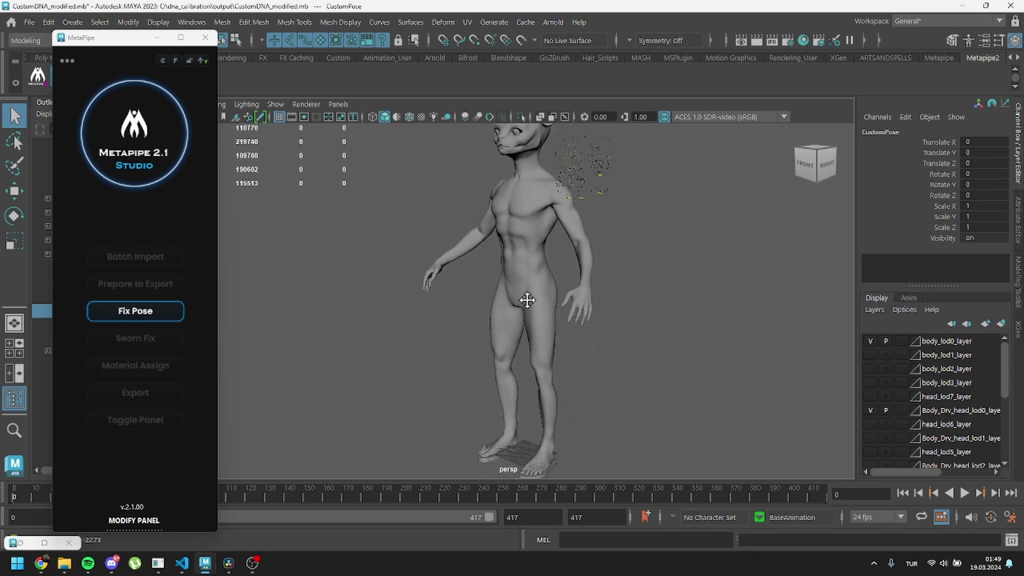
left_click_drag(527, 300, 434, 320, "alt")
left_click(151, 312)
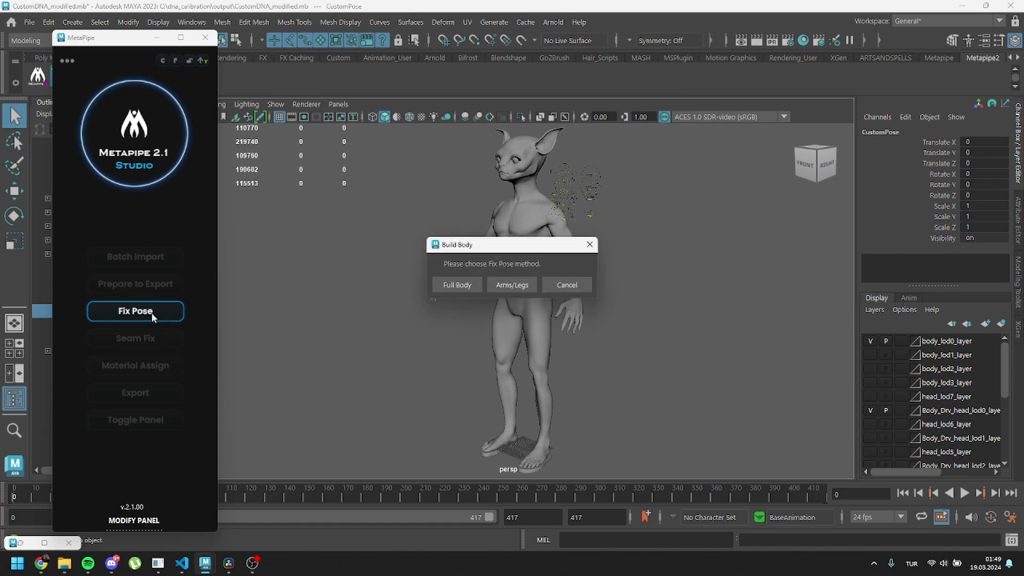
left_click(530, 292)
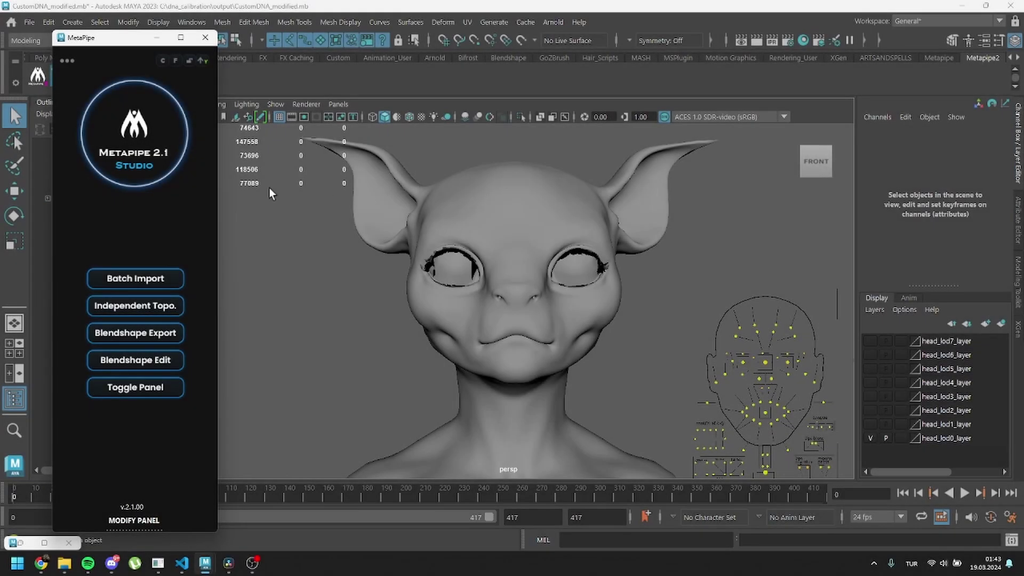
left_click(67, 62)
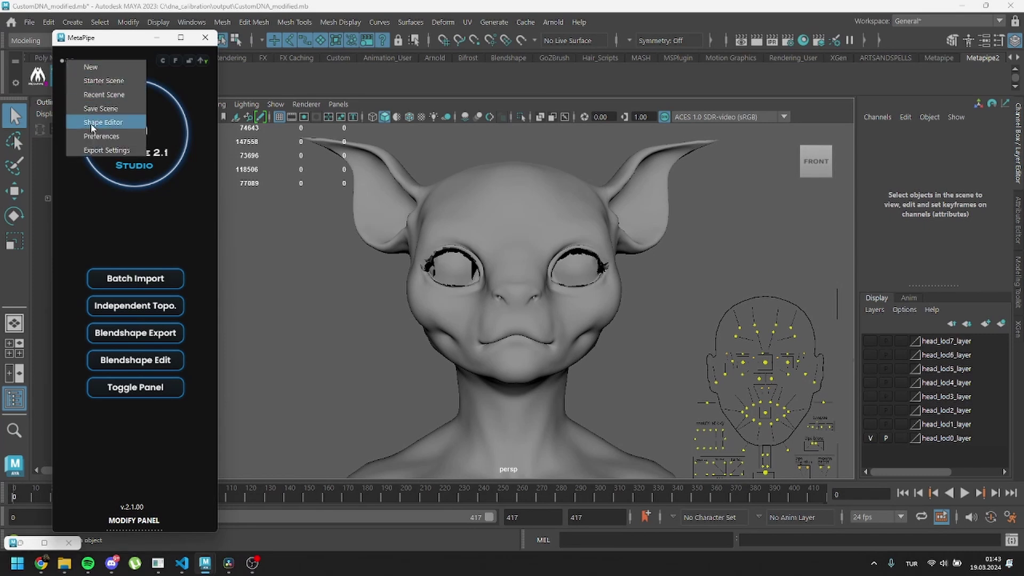
left_click(94, 152)
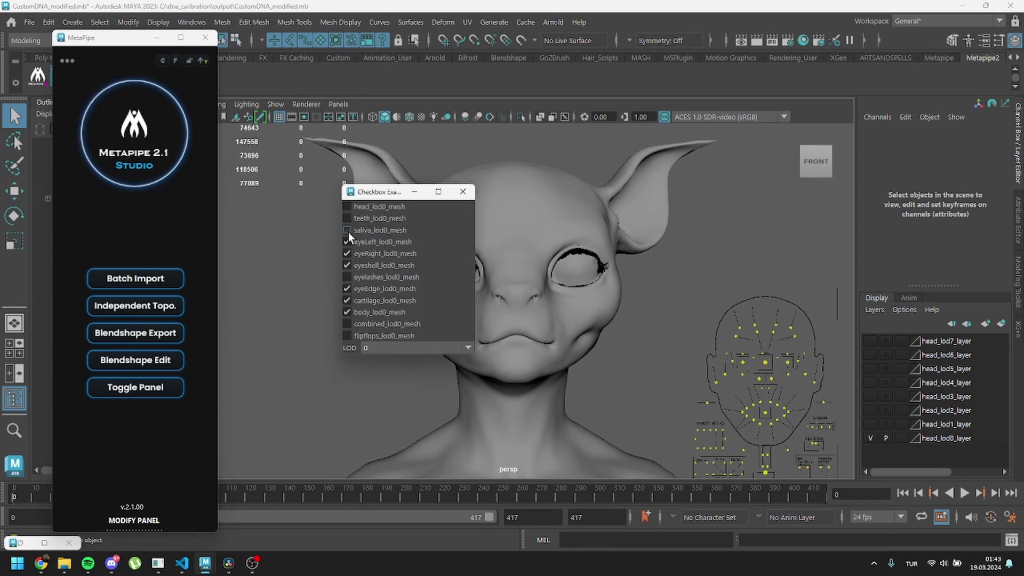
left_click(442, 348)
left_click(458, 376)
left_click(467, 348)
left_click(451, 365)
left_click(461, 193)
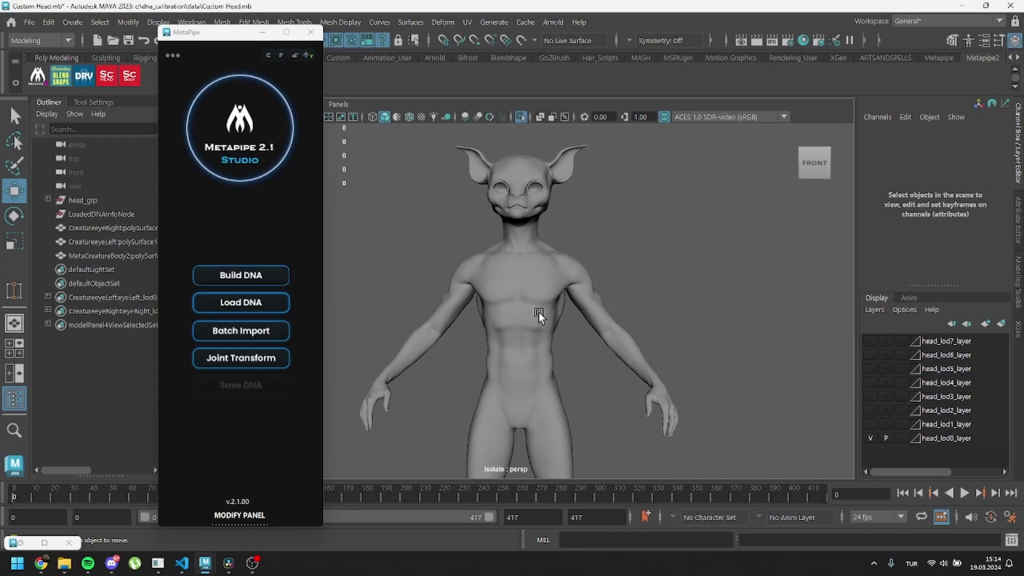
- Select the creature body mesh and inspect its shoulder vertices in vertex mode
left_click(539, 315)
left_click_drag(548, 309, 353, 318, "alt")
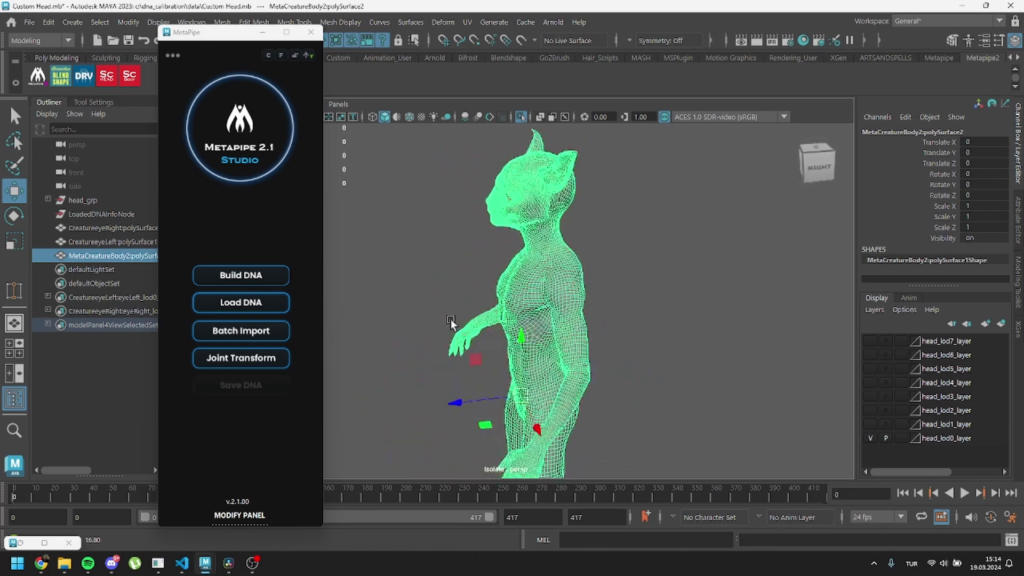
mouse_move(352, 318)
left_mouse_down("alt")
mouse_move(544, 322)
mouse_move(549, 312)
left_mouse_up("alt")
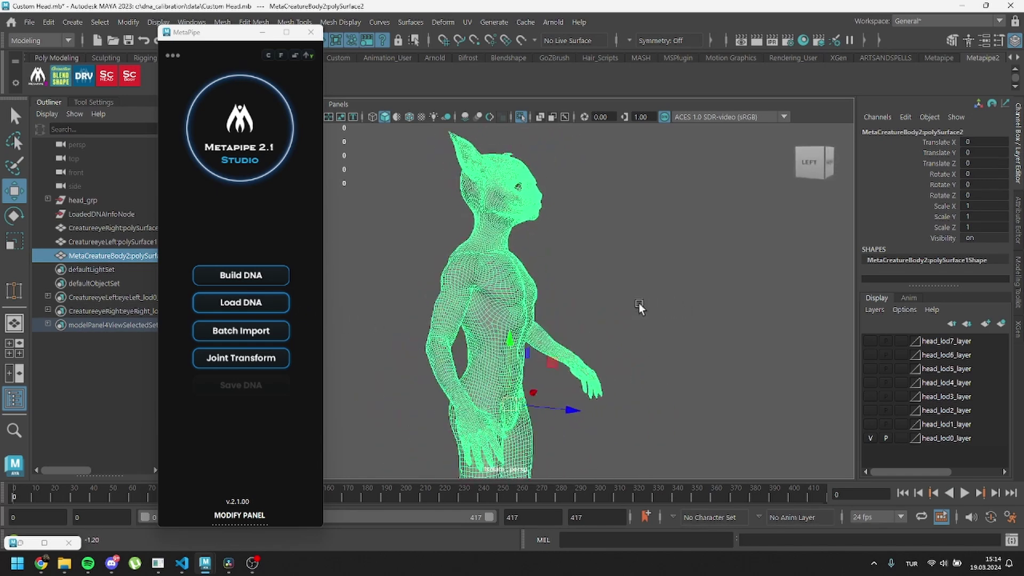
key("F9")
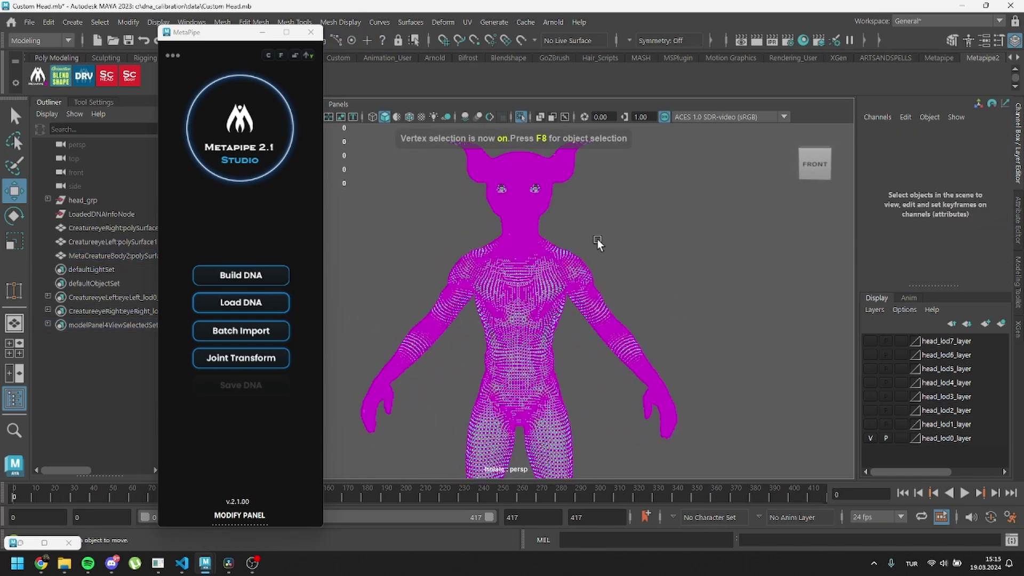
left_click_drag(600, 244, 558, 292)
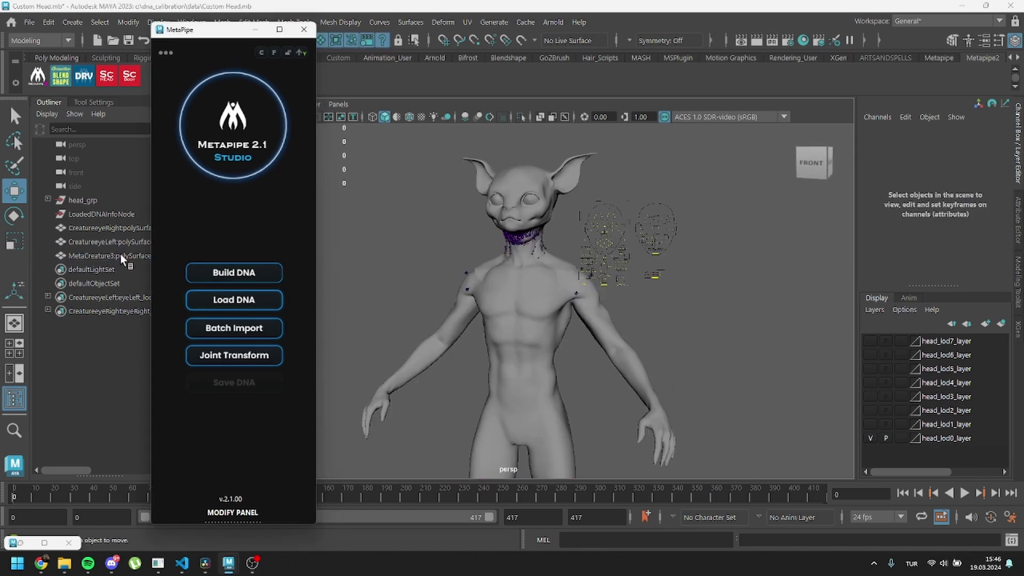
- Run Joint Transform on MetaCreature3 together with both eye meshes
left_click(122, 253)
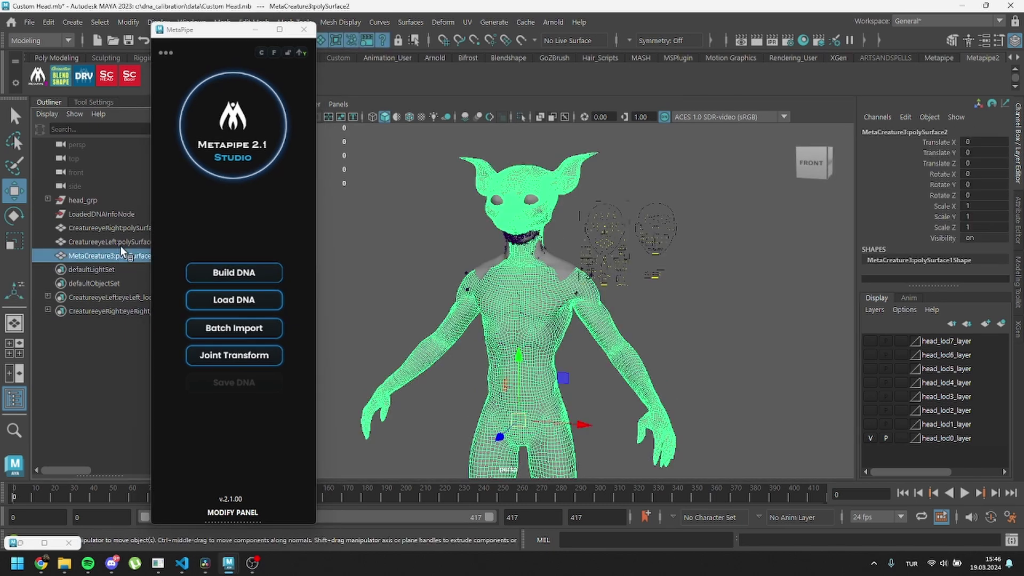
left_click(120, 229, "shift")
left_click(264, 362)
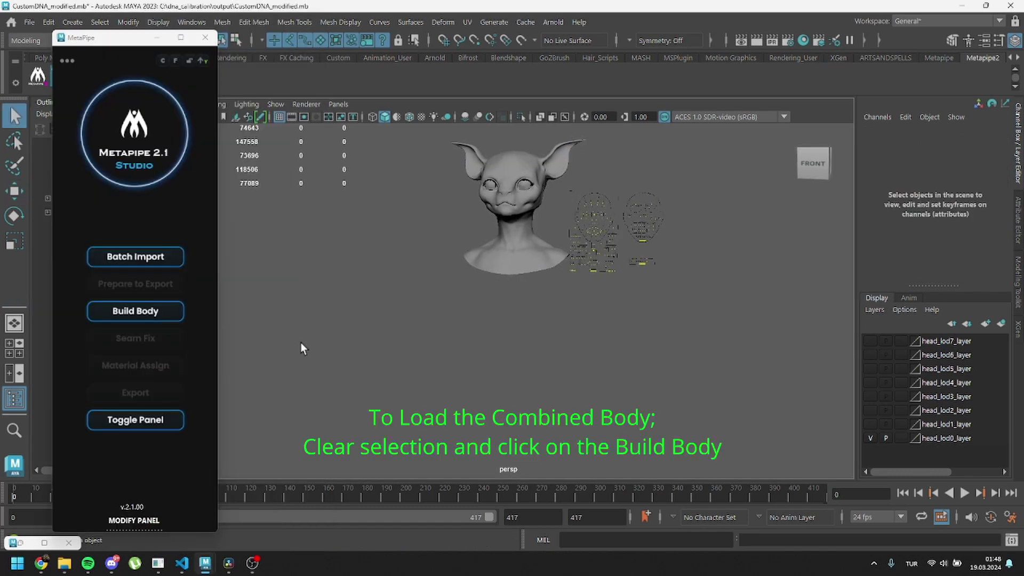
- Import the combined body with Build Body, select it, and run Build Body again
left_click(165, 313)
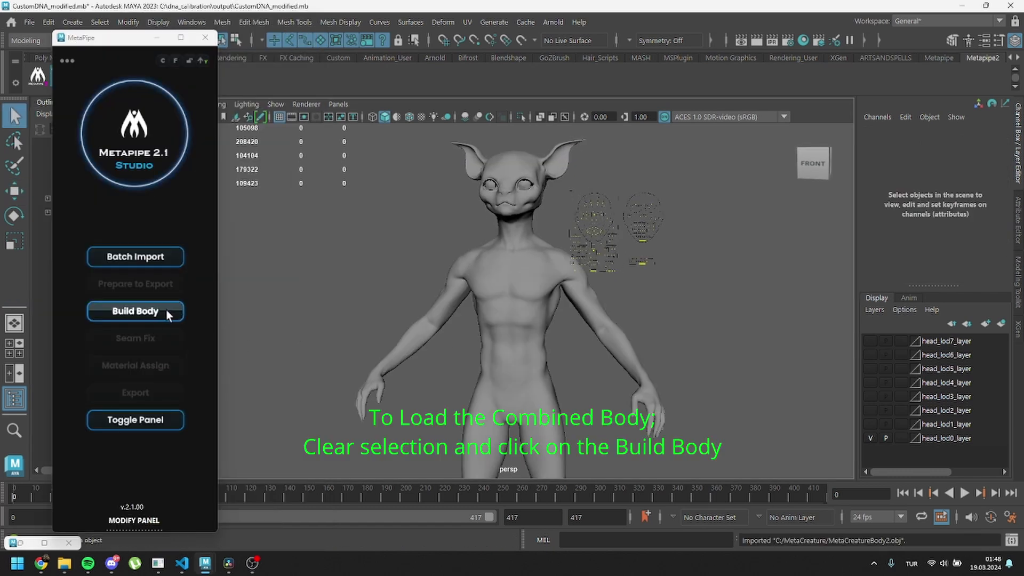
left_click_drag(385, 306, 456, 351)
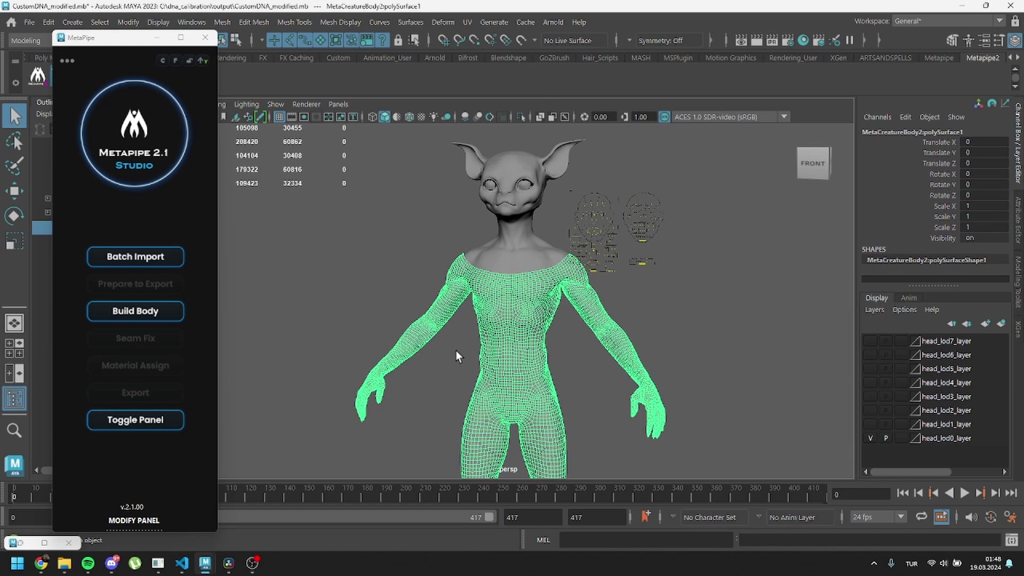
left_click(150, 318)
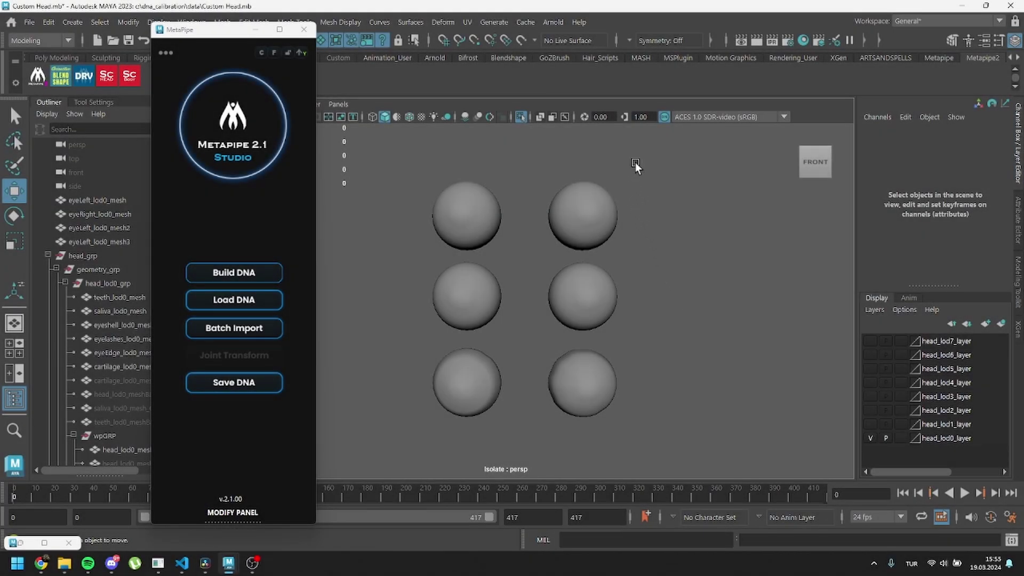
left_click_drag(636, 166, 446, 433)
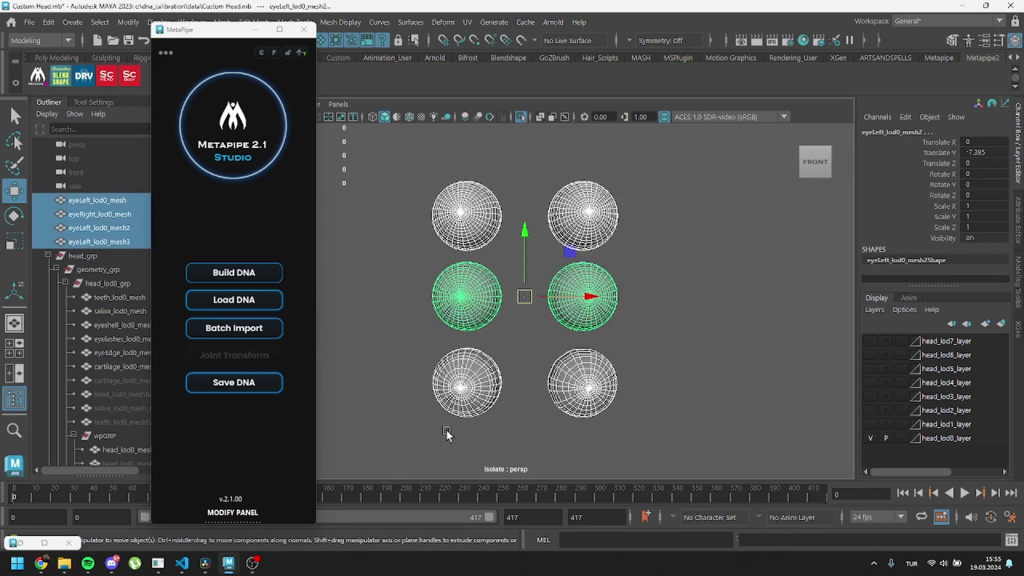
left_click(447, 433)
key("5")
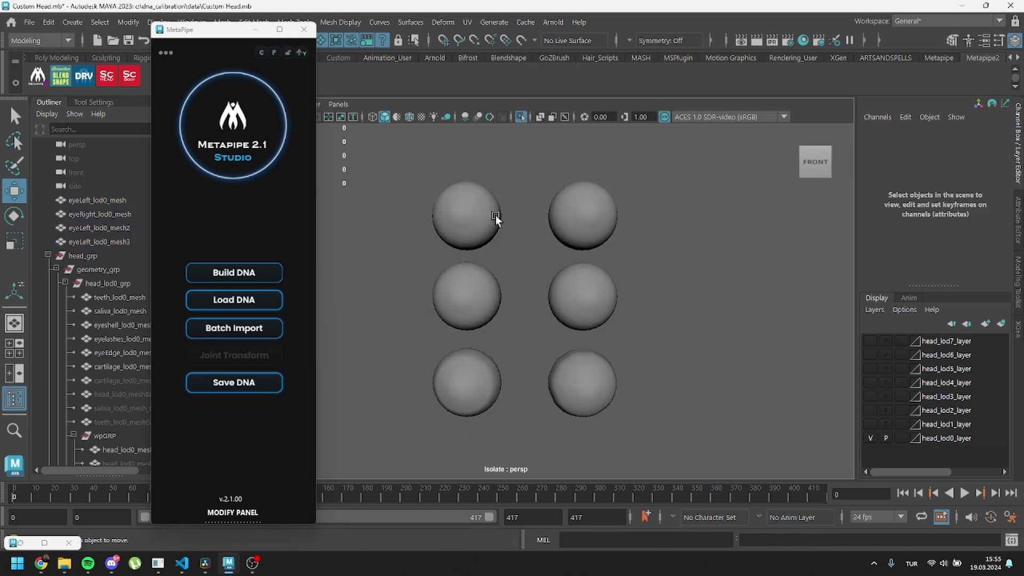
left_click(480, 235)
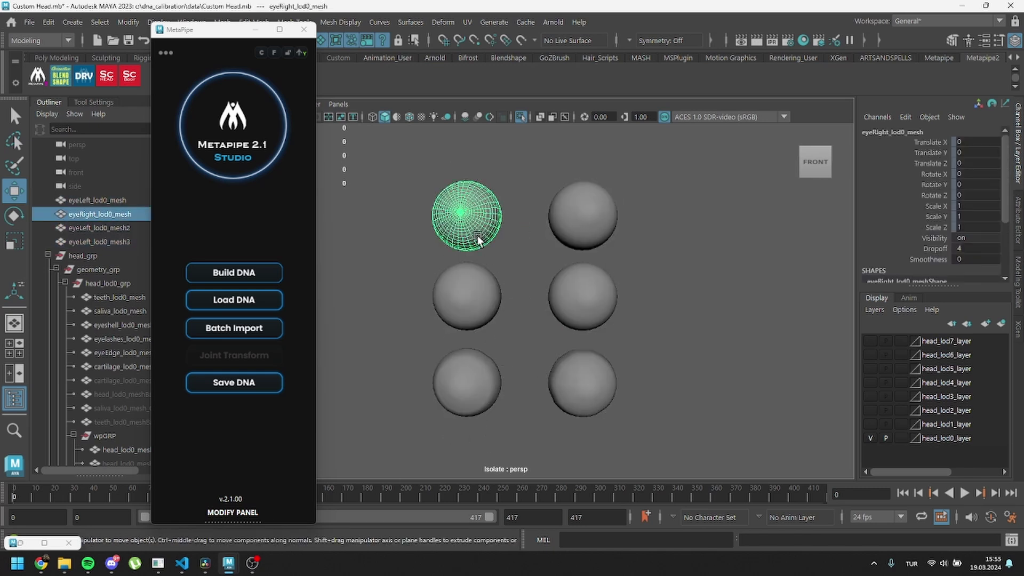
left_click(475, 298)
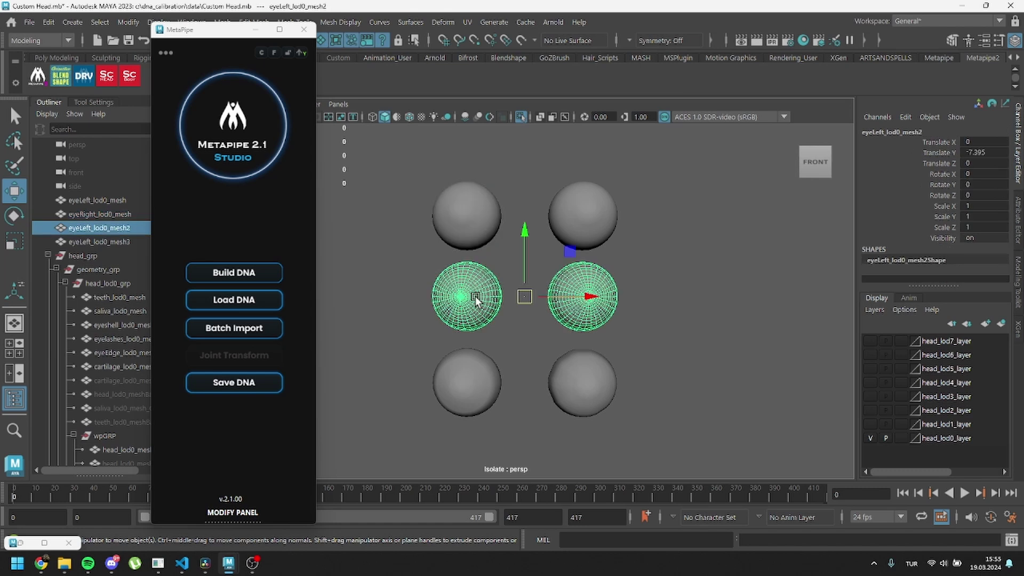
left_click(478, 382)
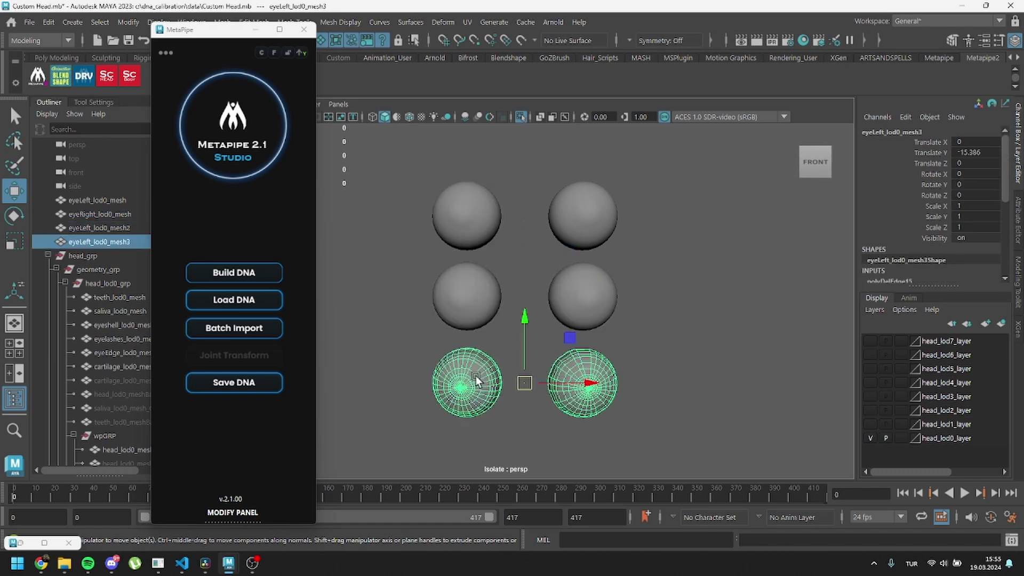